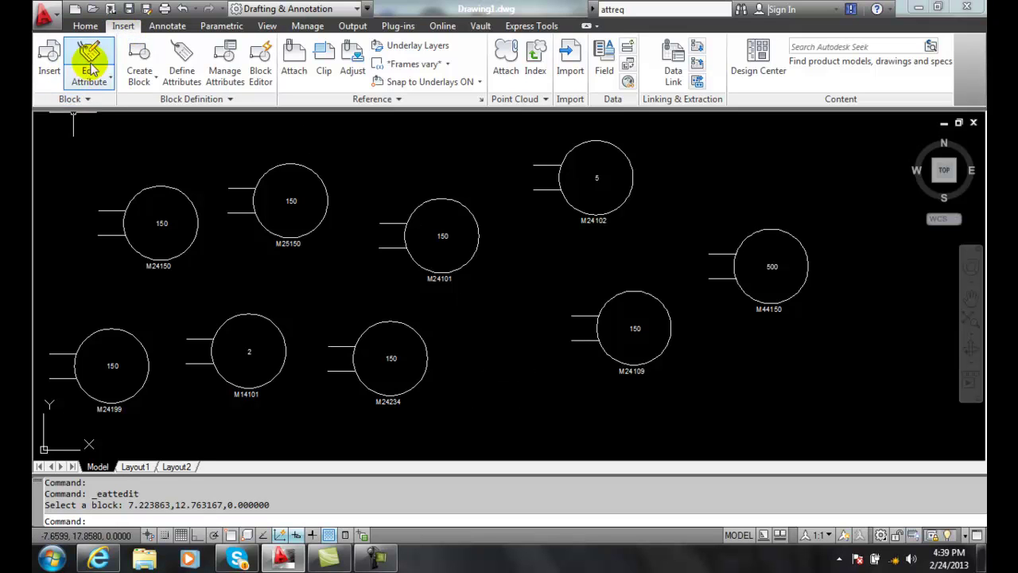
Start Multiple attribute edit (-ATTEDIT), answering N to one-at-a-time and N to visible-only
left_click(112, 82)
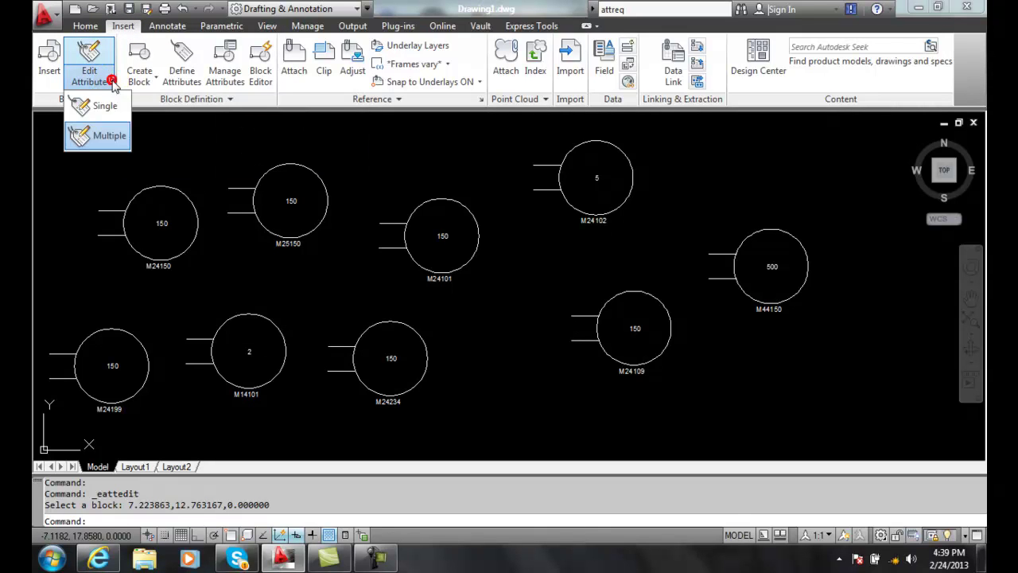
left_click(103, 137)
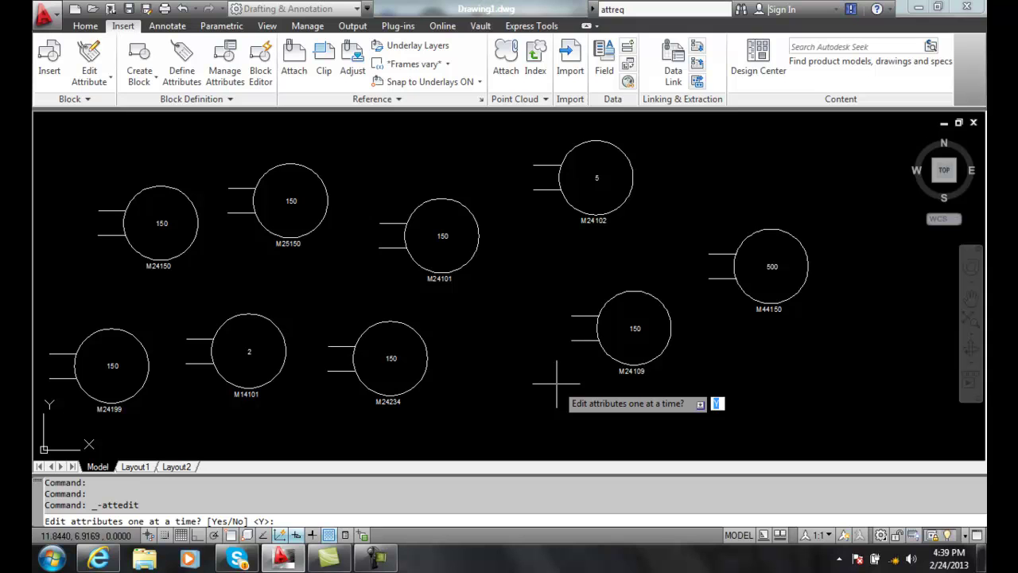
type("n")
key("Return")
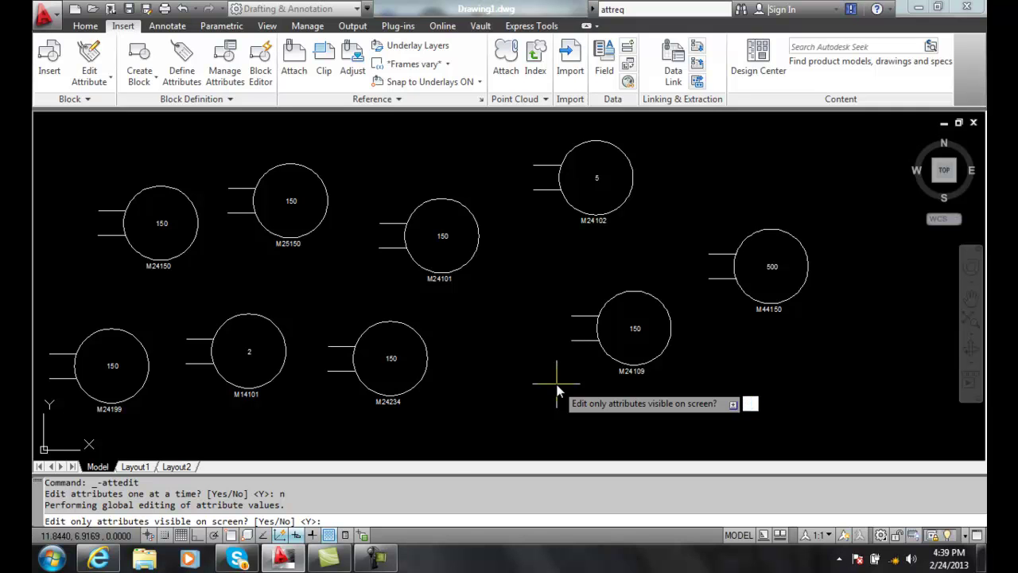
type("n")
key("Return")
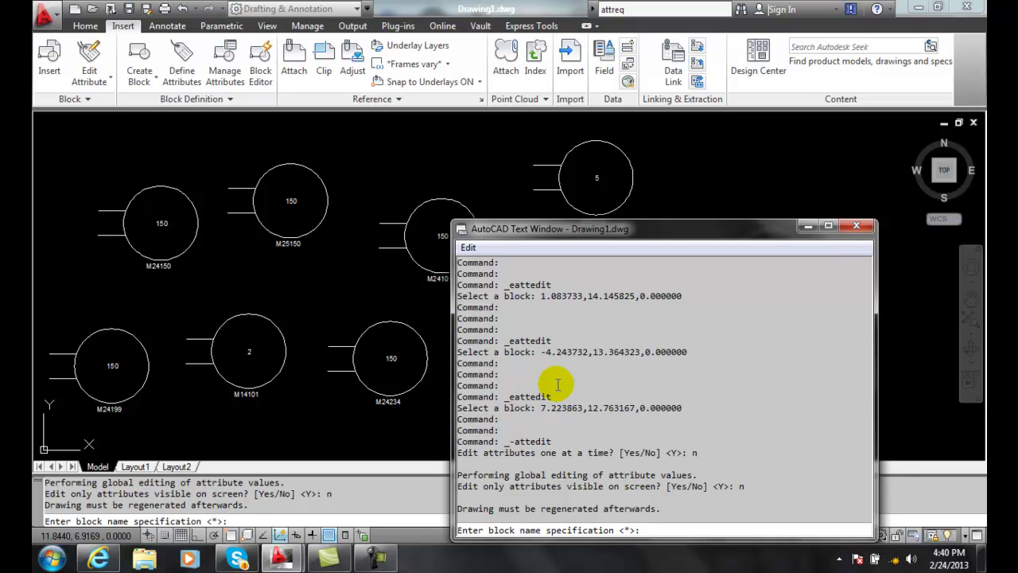
Restrict the edit to block name motor and accept * for all attribute tags
type("motor")
key("Return")
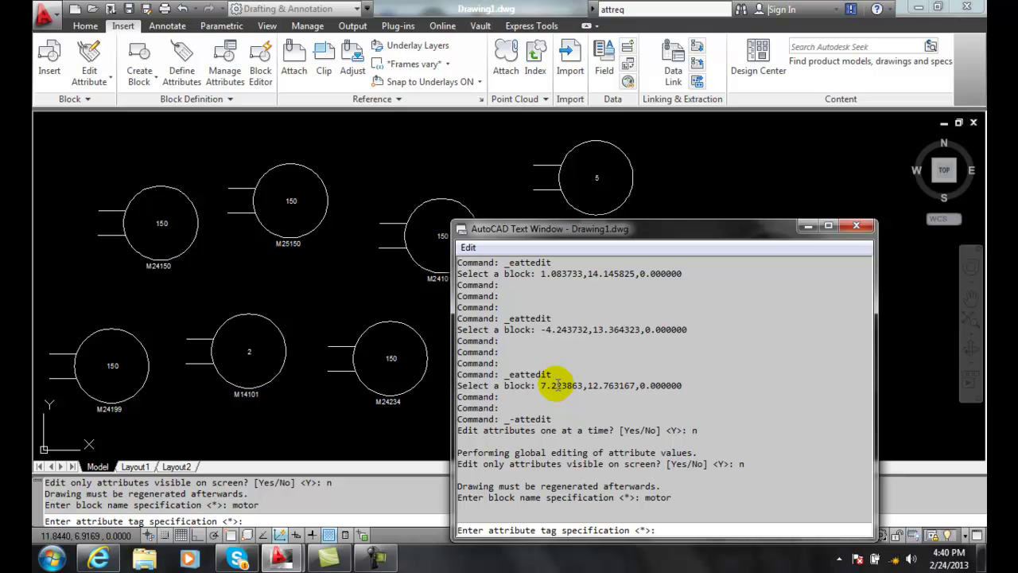
key("Return")
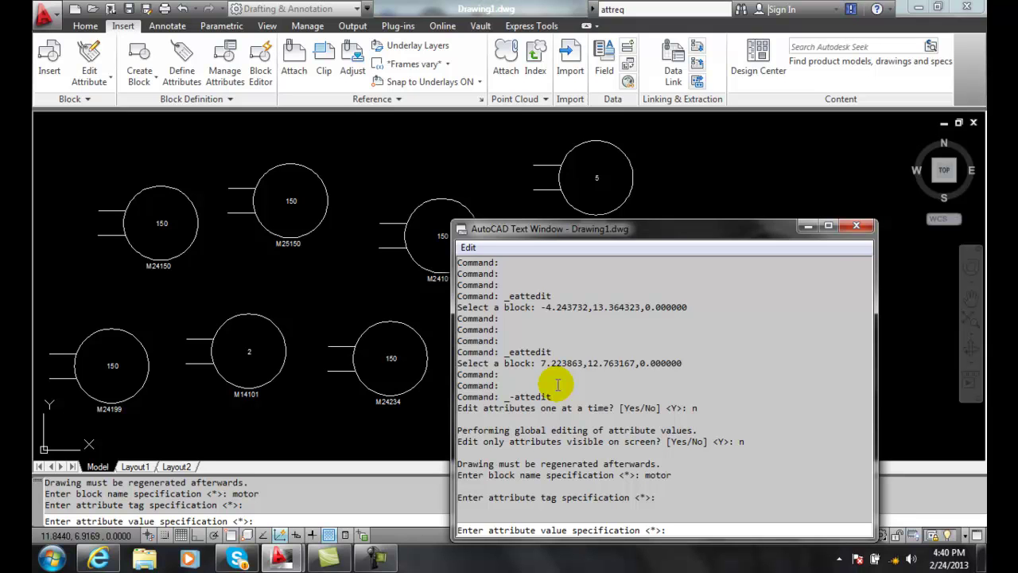
Accept all values, then replace SQUARE D with GE in the 72 selected attributes
key("Return")
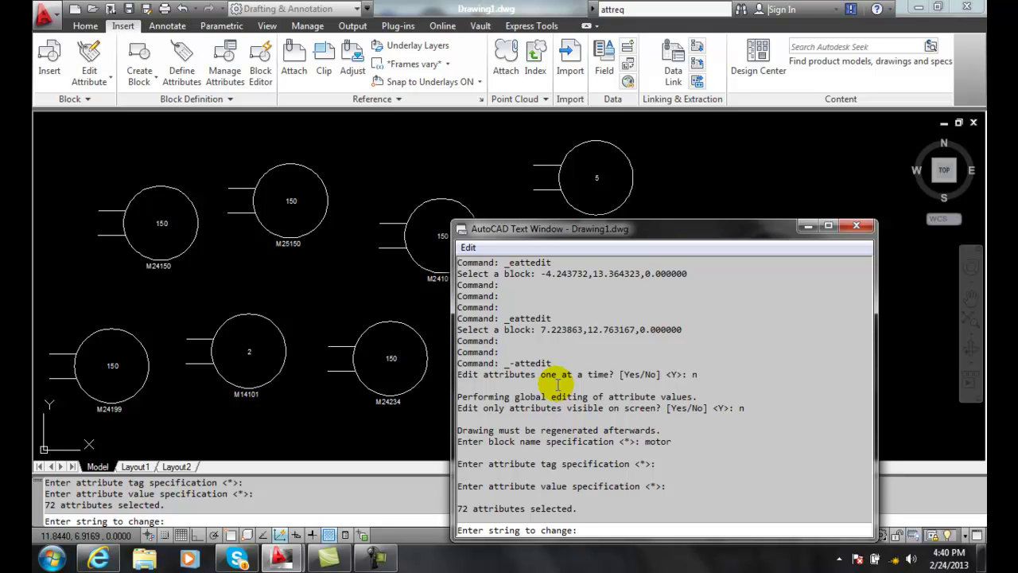
type("SQUARE D")
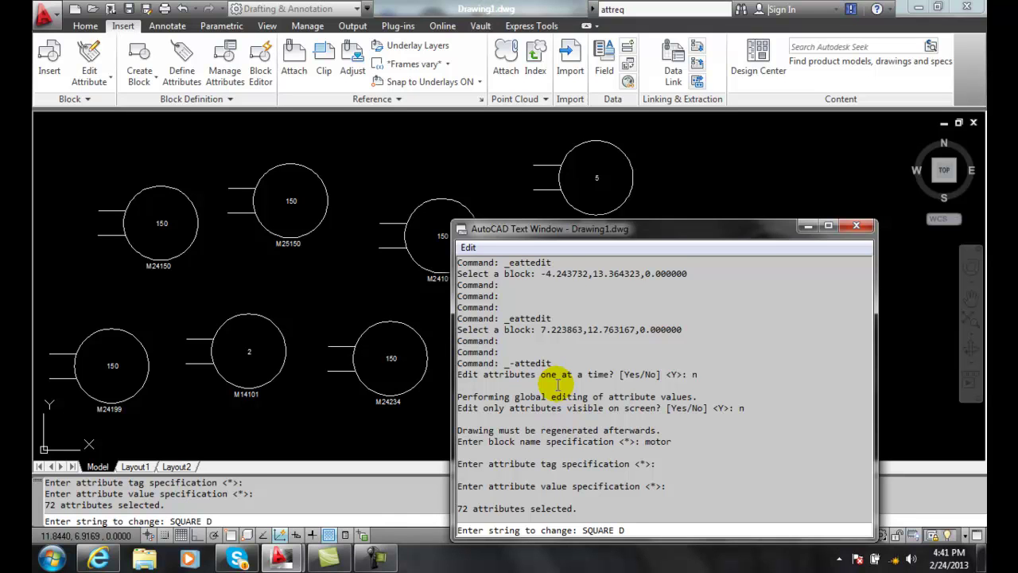
key("Return")
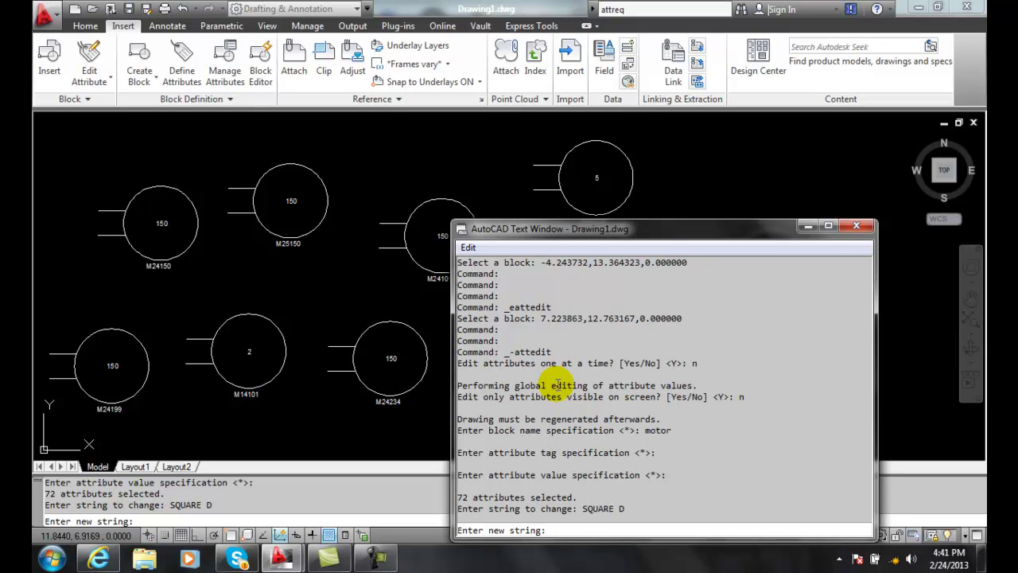
type("GE")
key("Return")
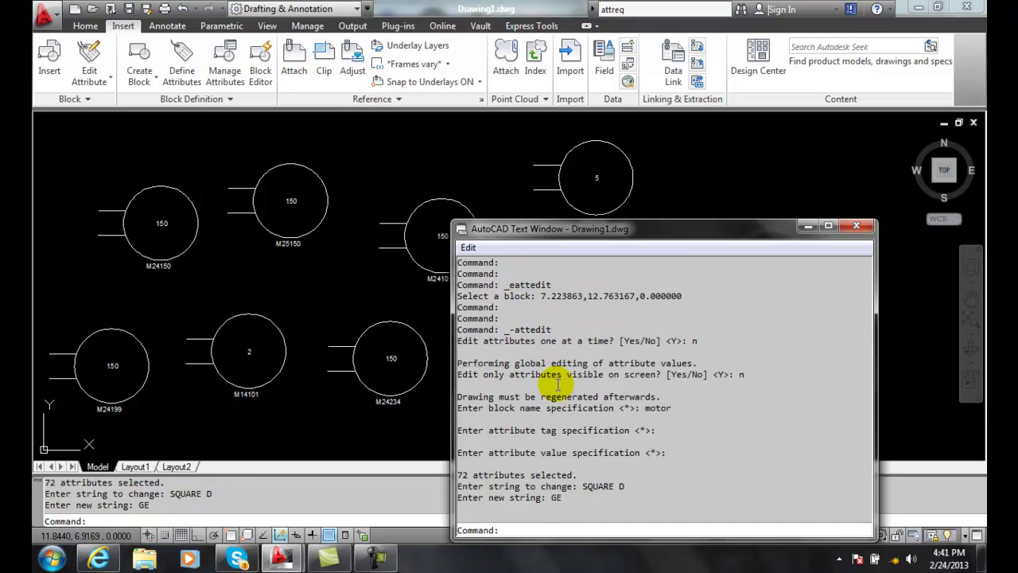
Close the text window and check MOTOR-MANUF reads GE for motors M24101 and M24102
left_click(856, 225)
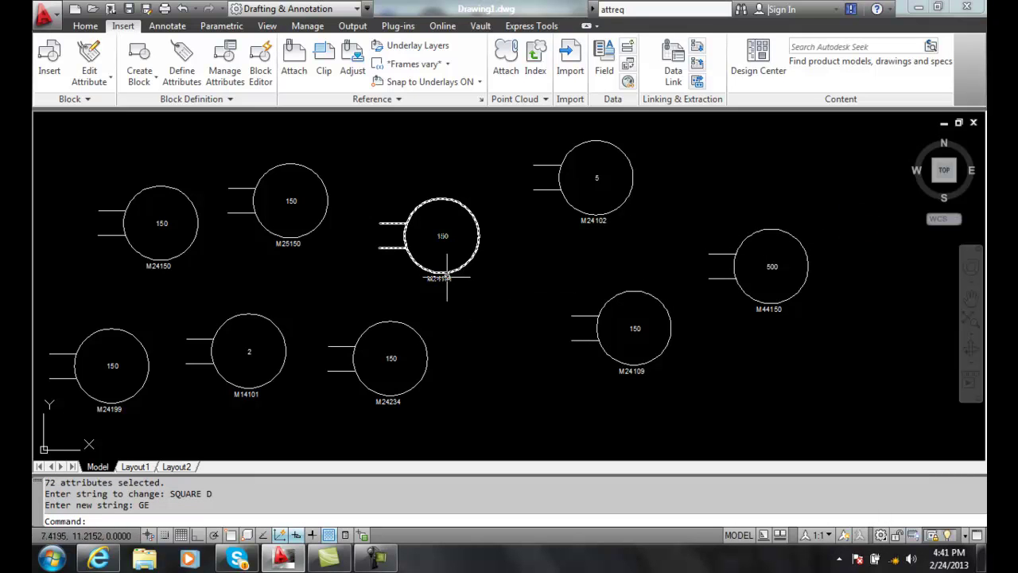
double_click(443, 278)
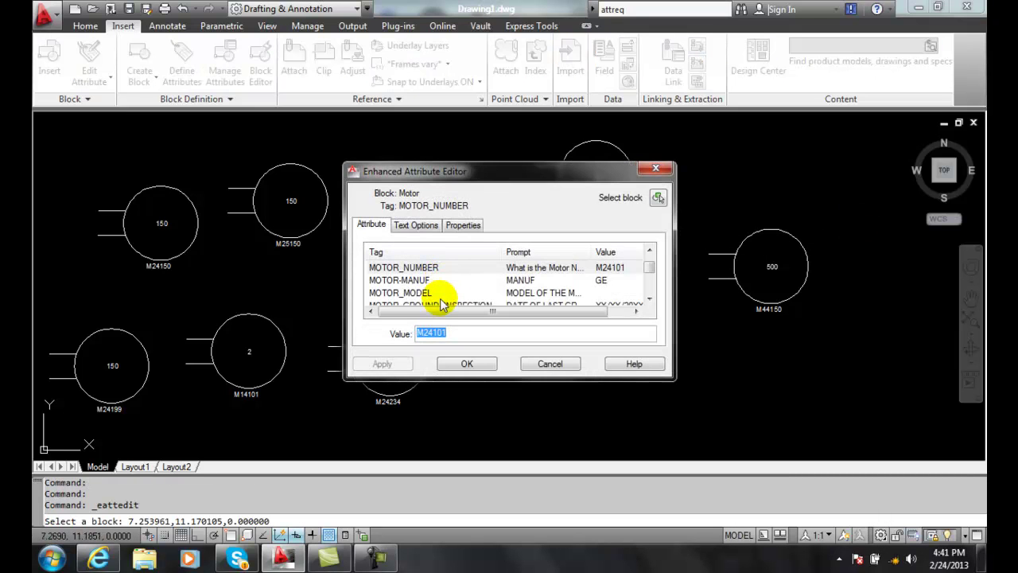
left_click(408, 280)
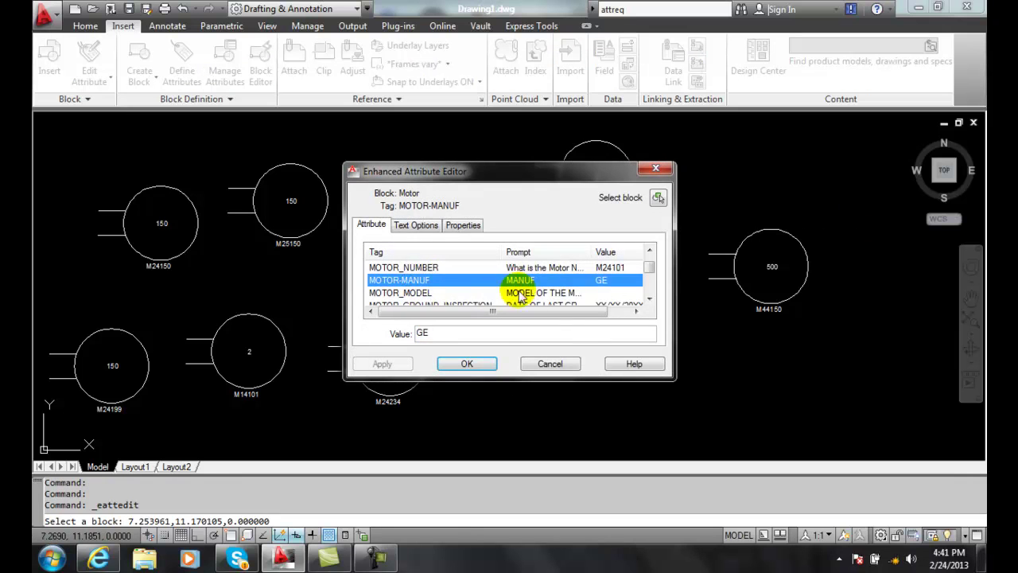
left_click(550, 364)
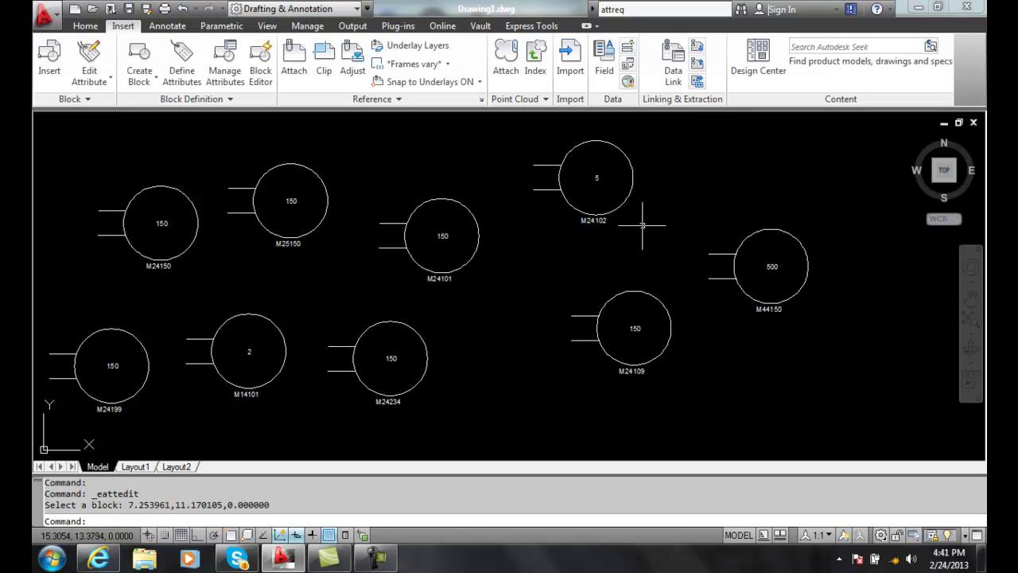
double_click(601, 222)
left_click(422, 280)
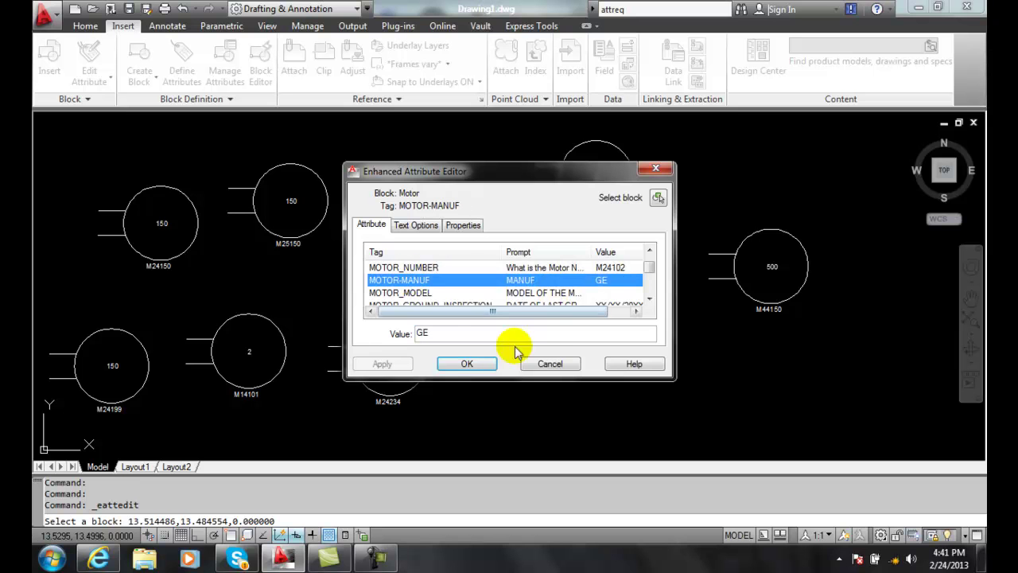
left_click(545, 362)
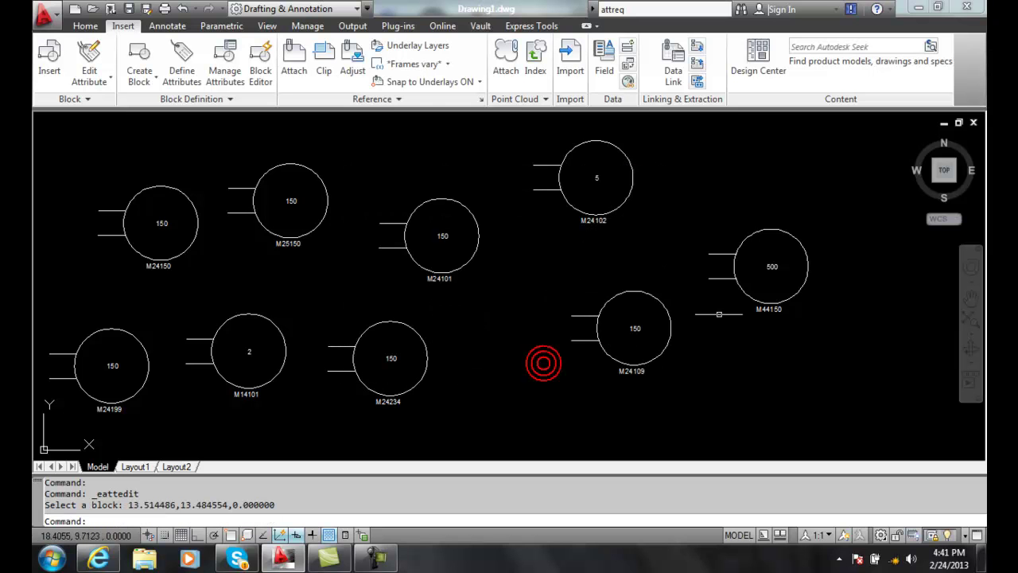
Check MOTOR-MANUF for M44150 (GE) and M24109 (blank)
double_click(771, 265)
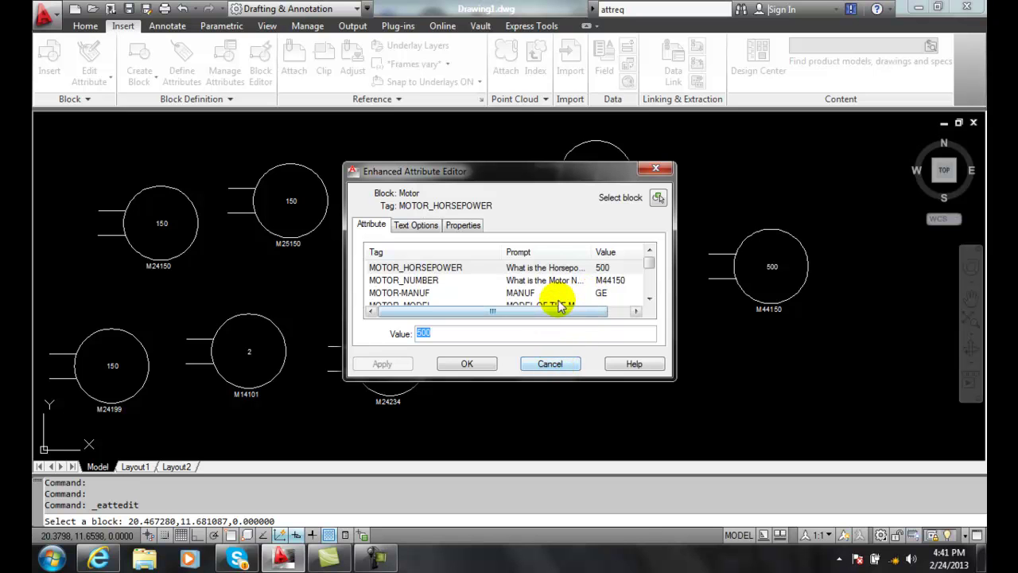
left_click(561, 295)
left_click(566, 366)
double_click(630, 327)
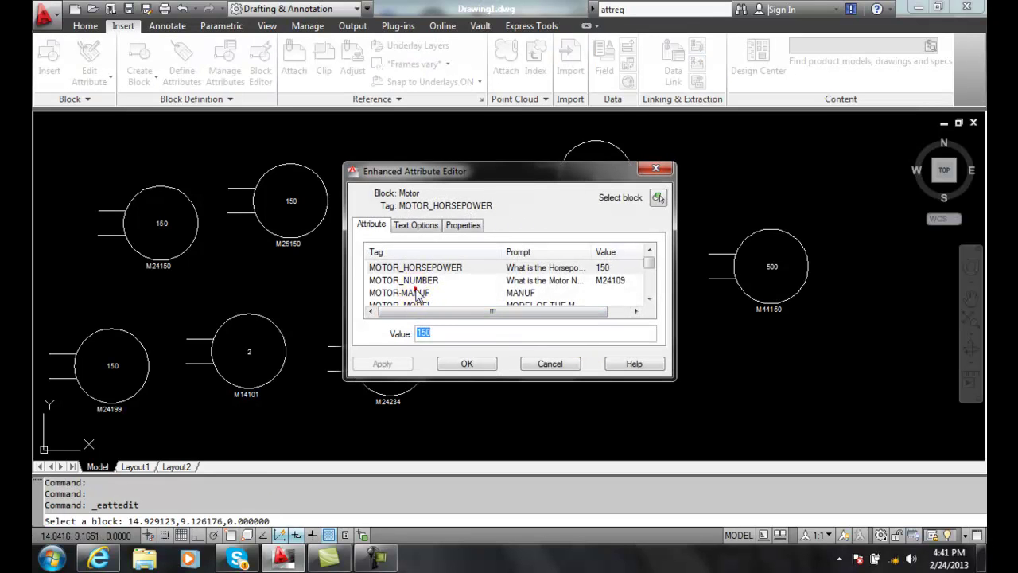
left_click(418, 293)
left_click(433, 337)
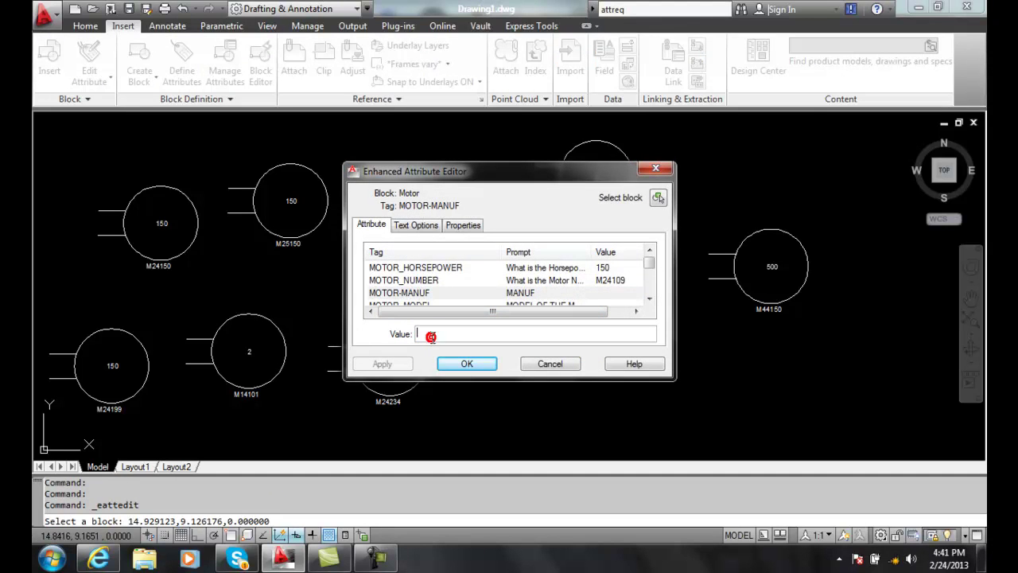
left_click(550, 363)
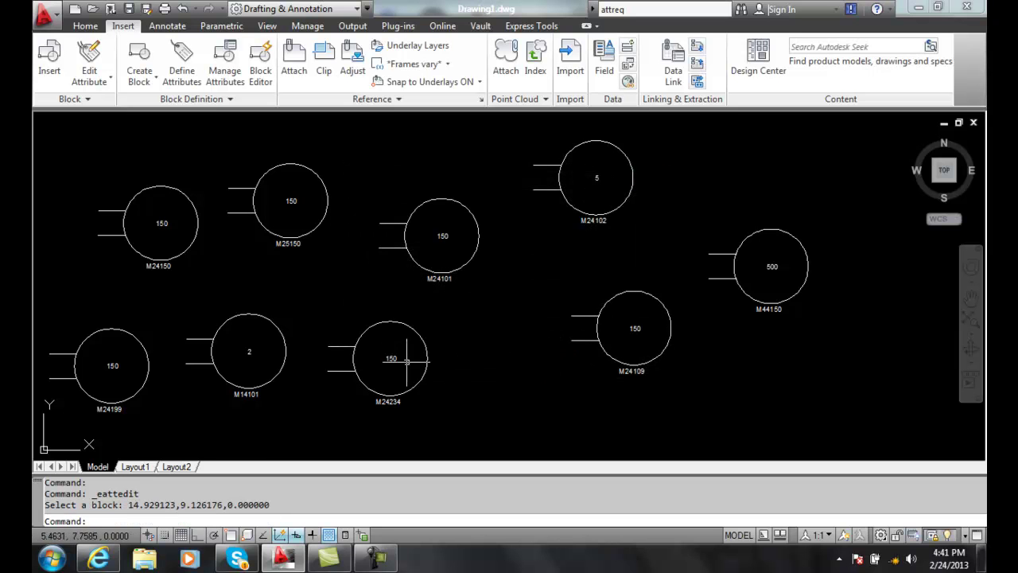
double_click(390, 360)
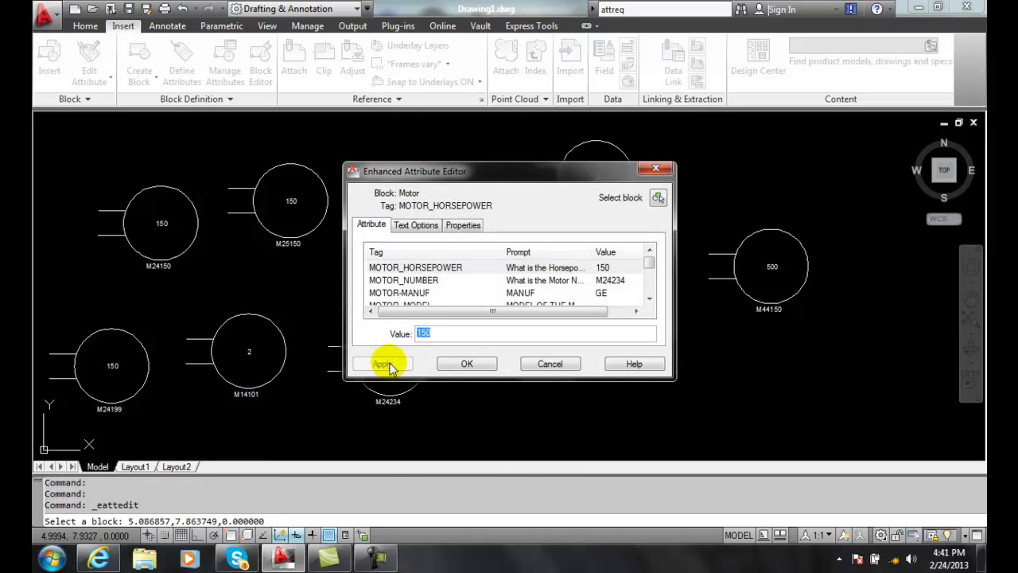
left_click(396, 292)
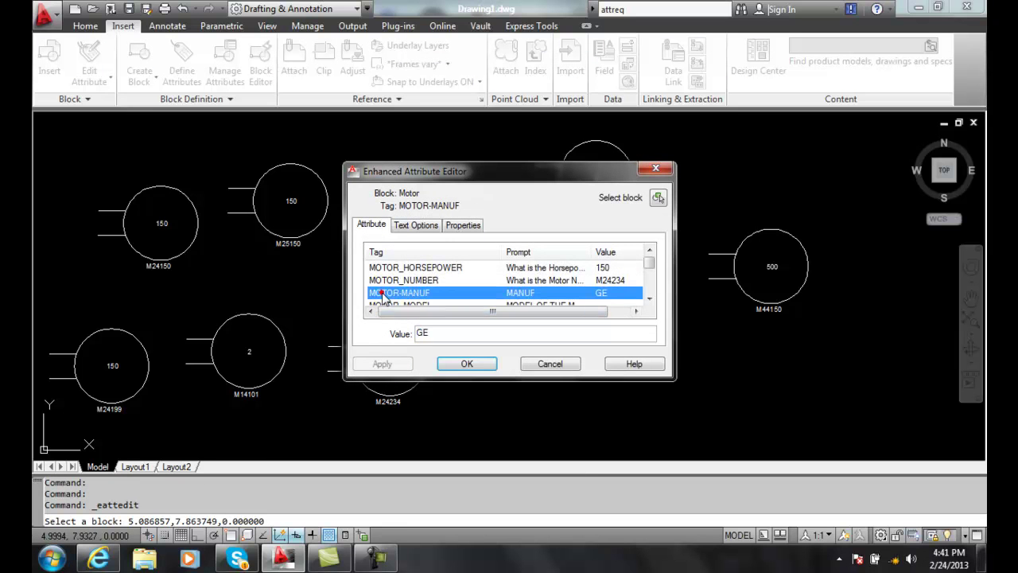
left_click(542, 363)
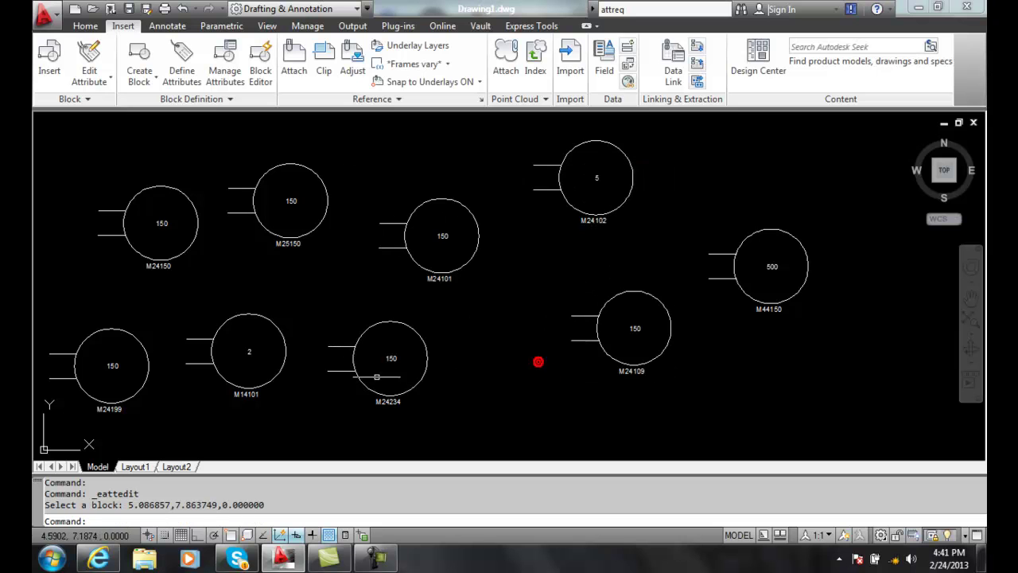
double_click(247, 354)
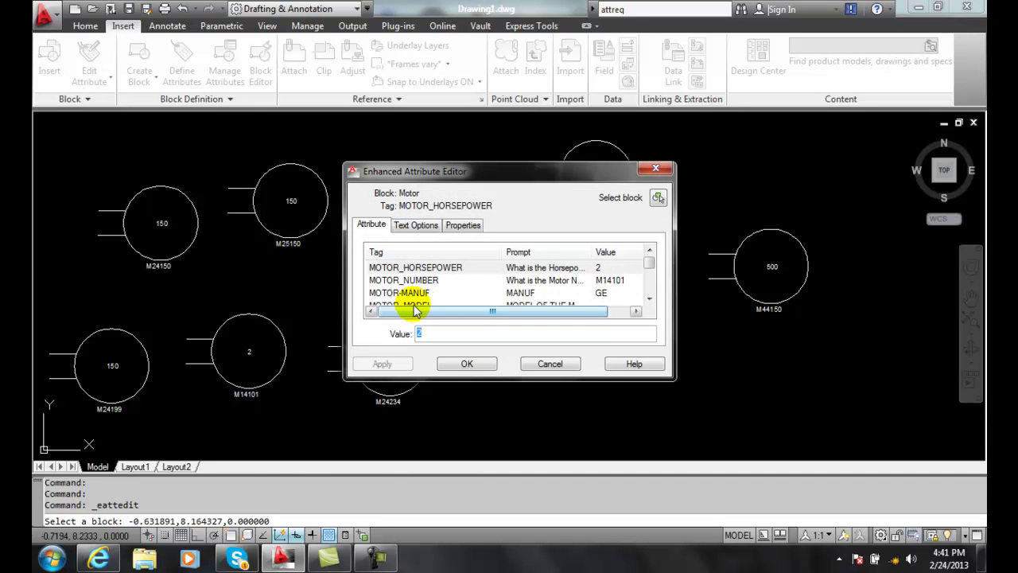
left_click(549, 363)
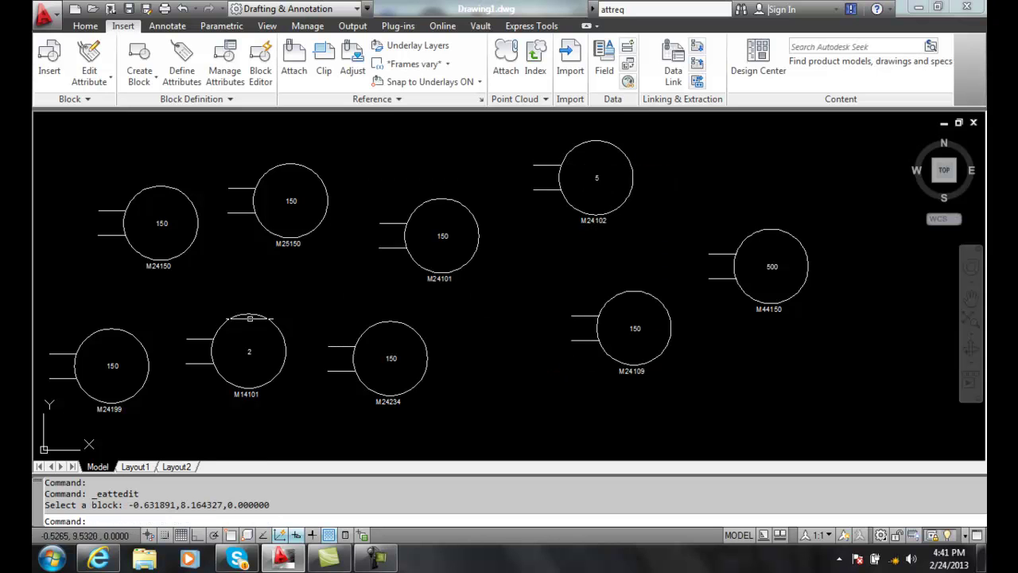
left_click(113, 365)
double_click(112, 365)
left_click(419, 293)
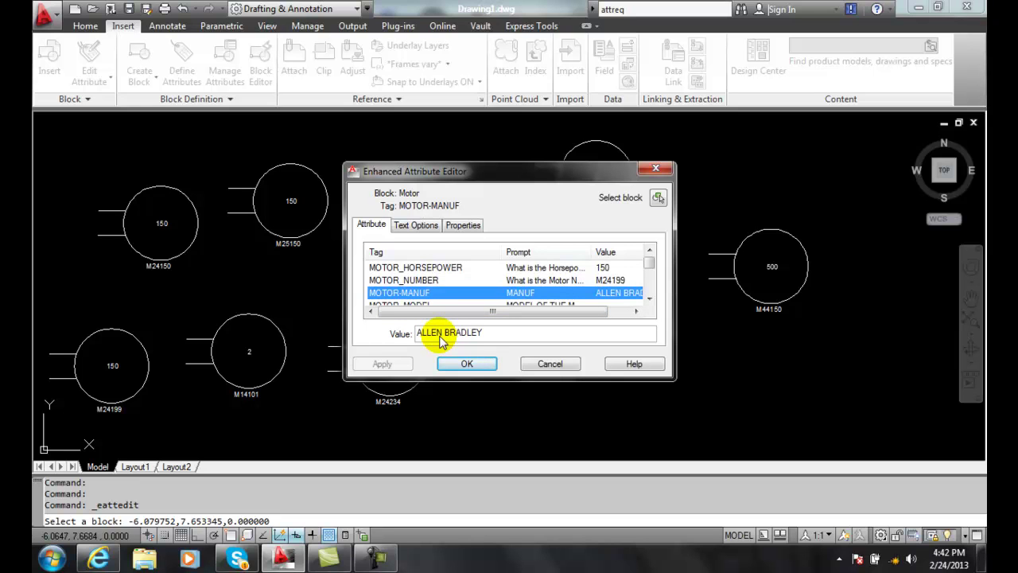
left_click(548, 363)
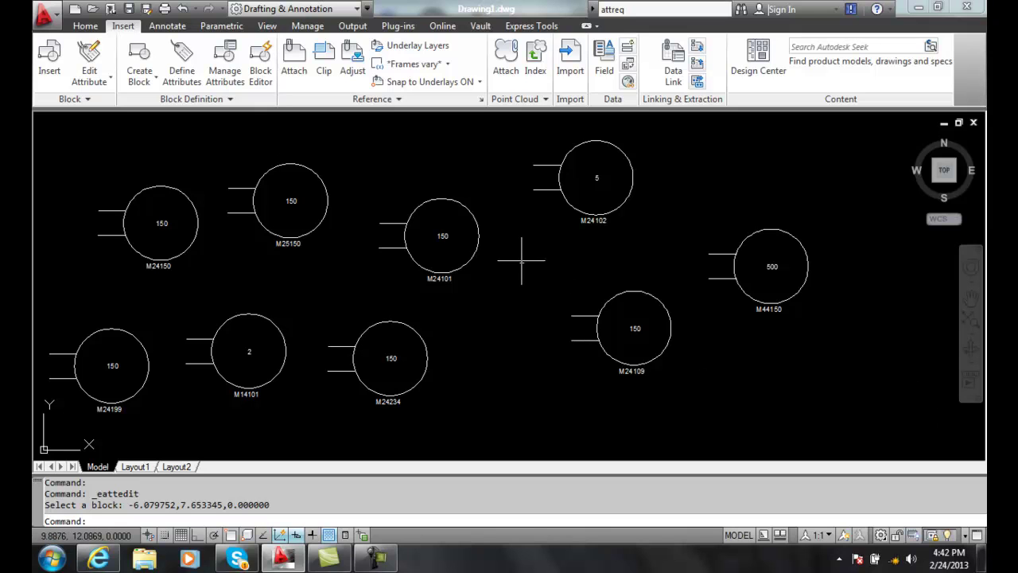
Open the Insert tab's Edit Attribute dropdown showing the Single and Multiple options
left_click(89, 80)
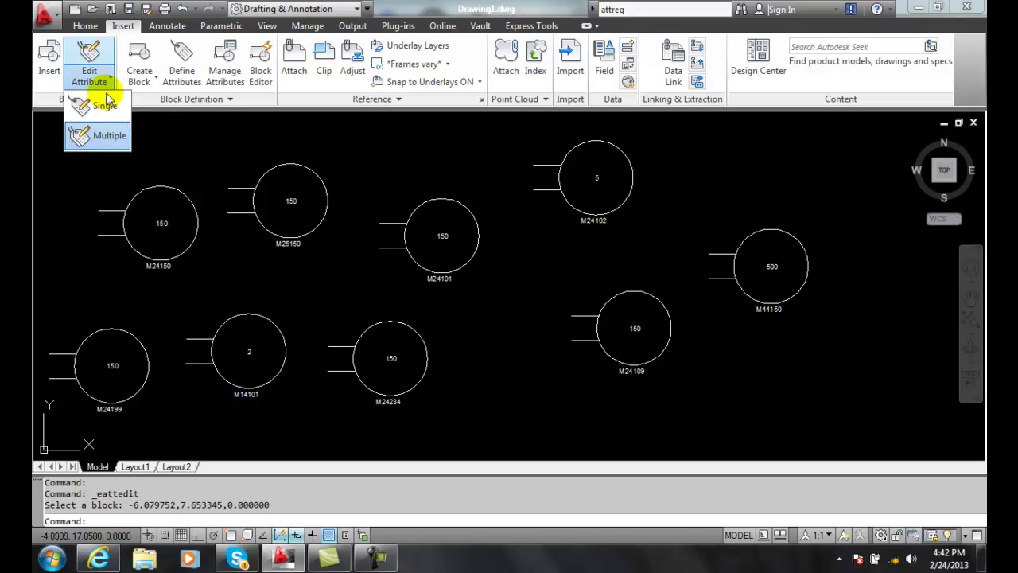